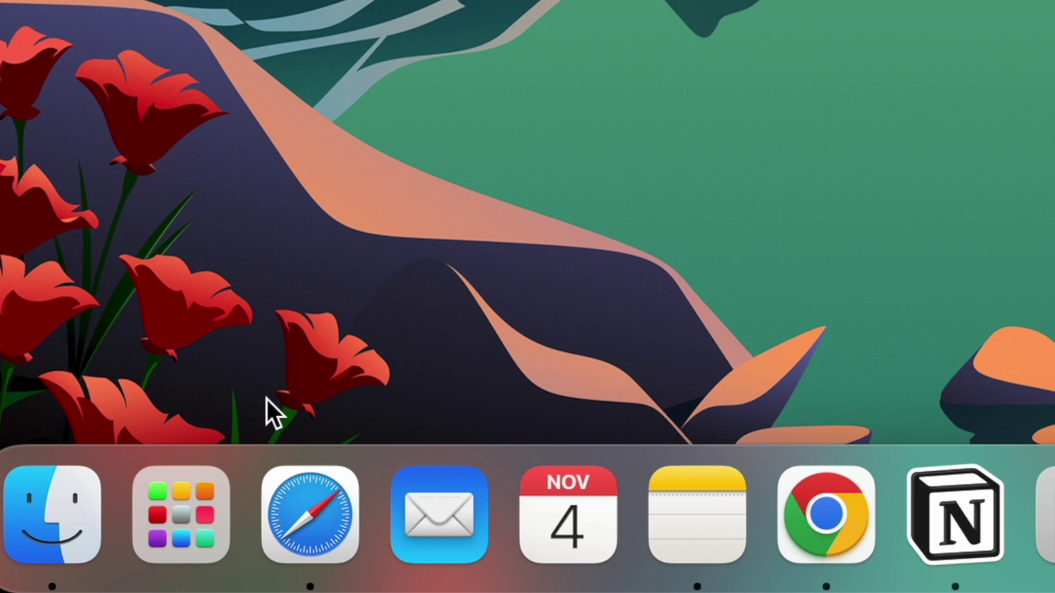
# Switch to Safari, search the web for "epic games" and open the Epic Games Store website.
pyautogui.click(312, 541)
pyautogui.write('epic games')
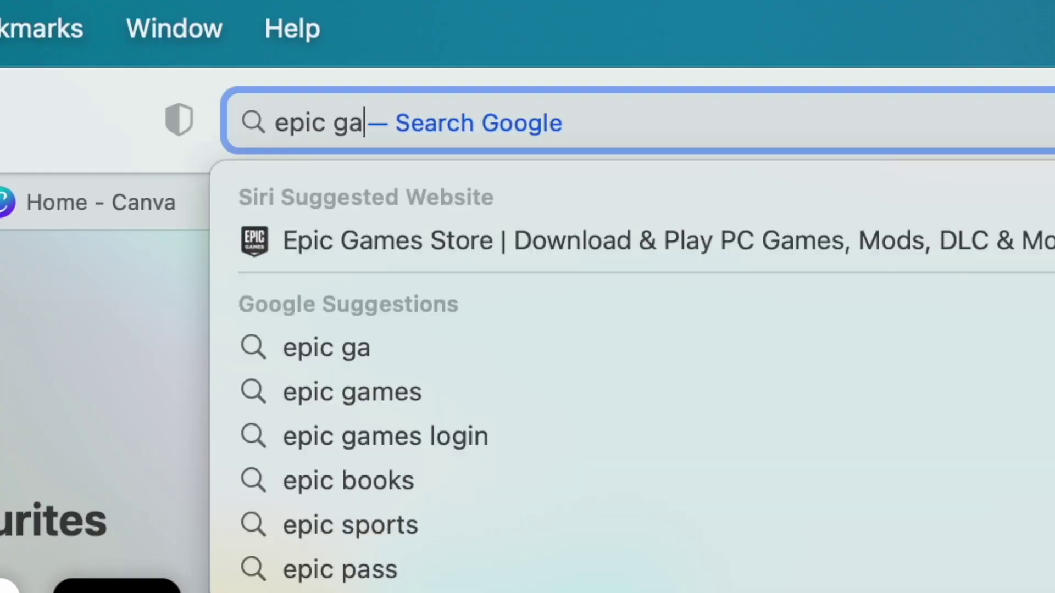
pyautogui.press('Return')
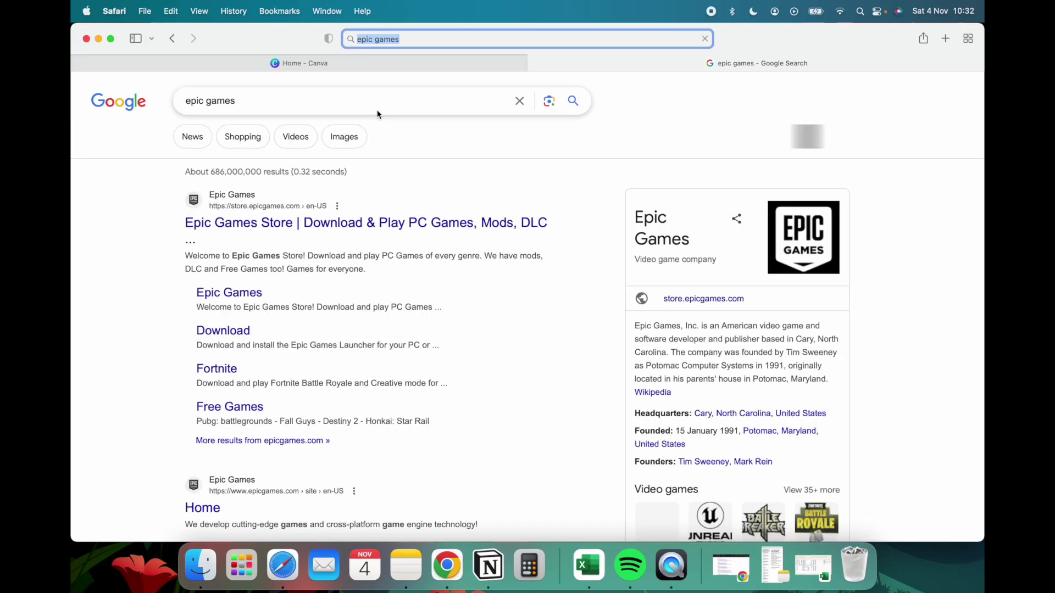
pyautogui.click(365, 222)
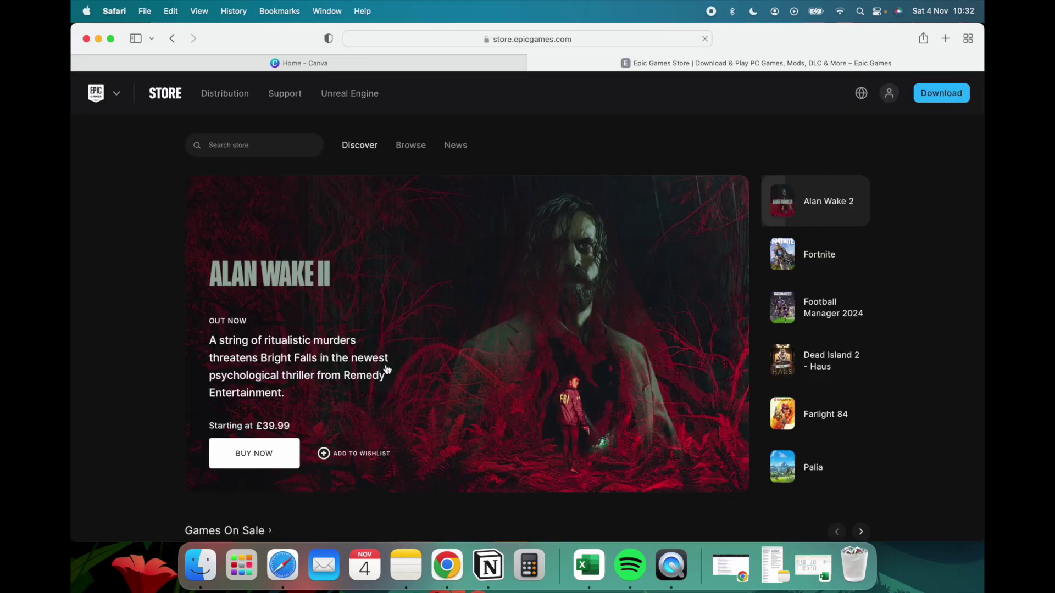
# Open Fortnite from the store's featured games and look over its overview and the option to get it.
pyautogui.scroll(-10, 387, 369)
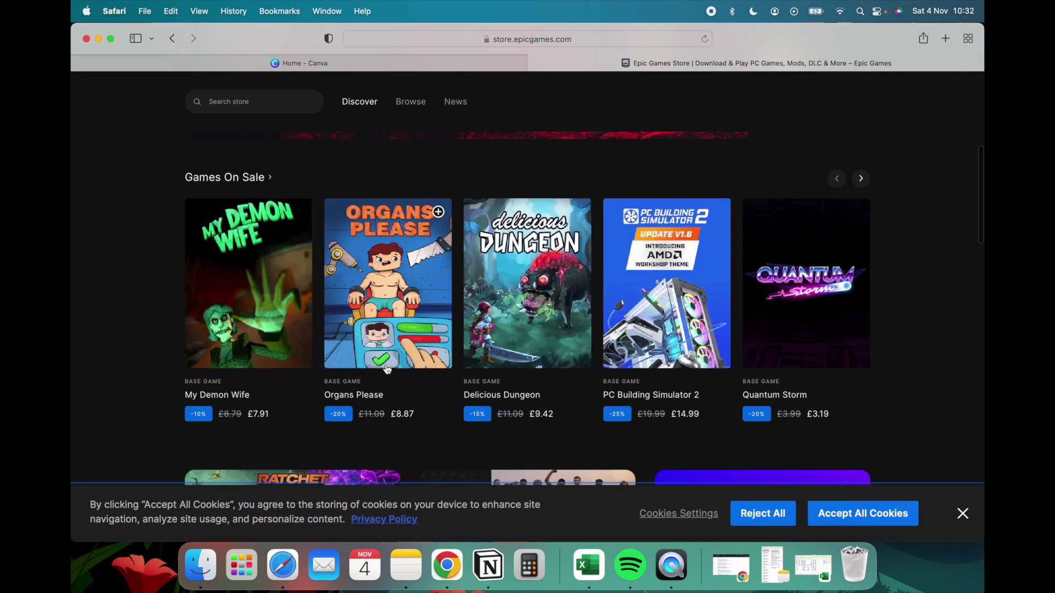
pyautogui.scroll(10, 387, 369)
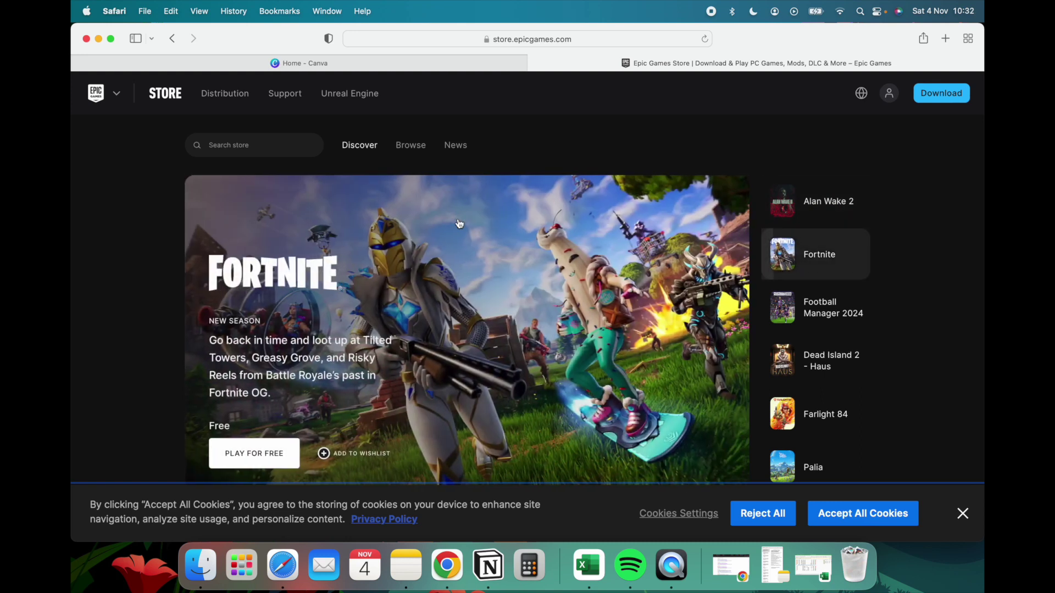
pyautogui.click(794, 262)
pyautogui.scroll(-3, 794, 261)
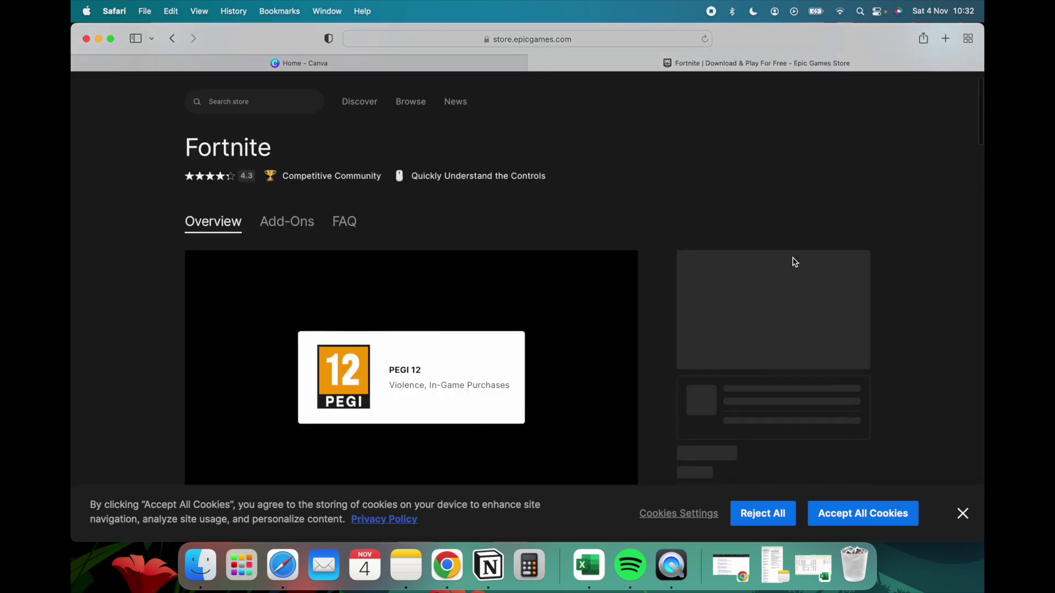
pyautogui.scroll(-1, 793, 262)
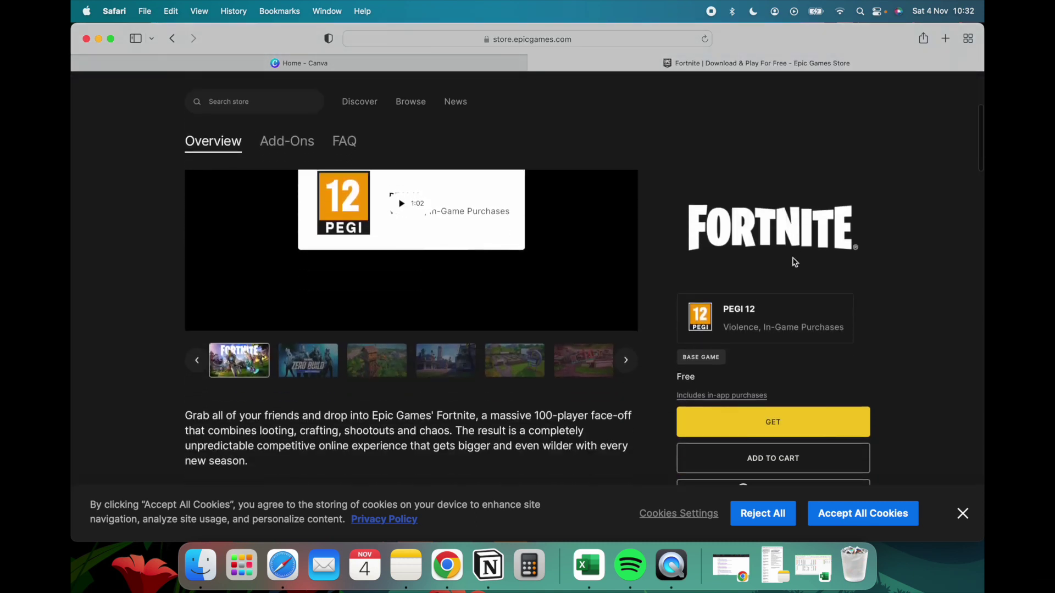
pyautogui.scroll(3, 794, 262)
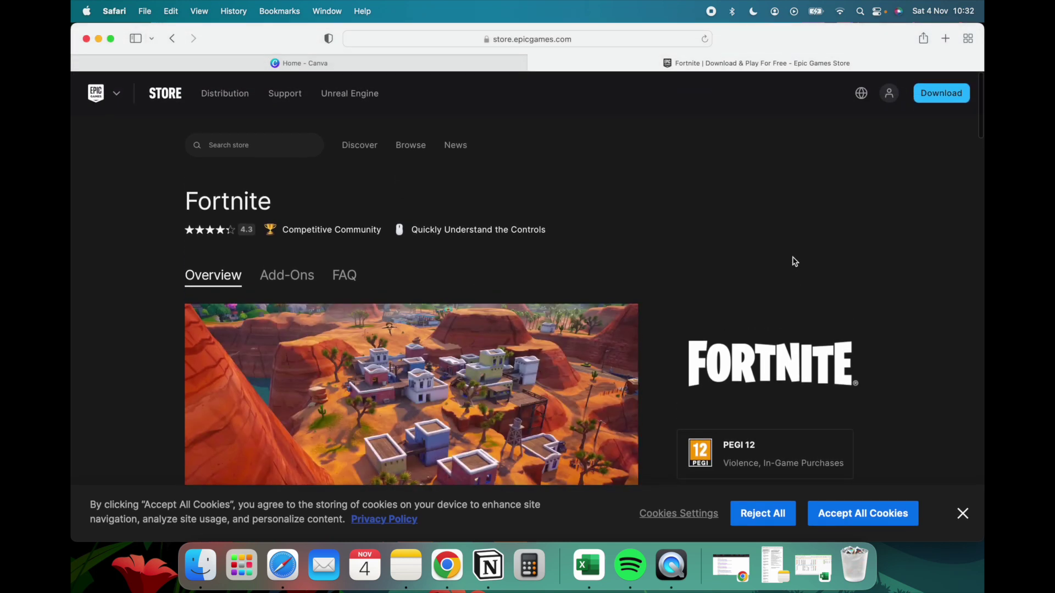
pyautogui.scroll(-3, 793, 262)
pyautogui.click(807, 426)
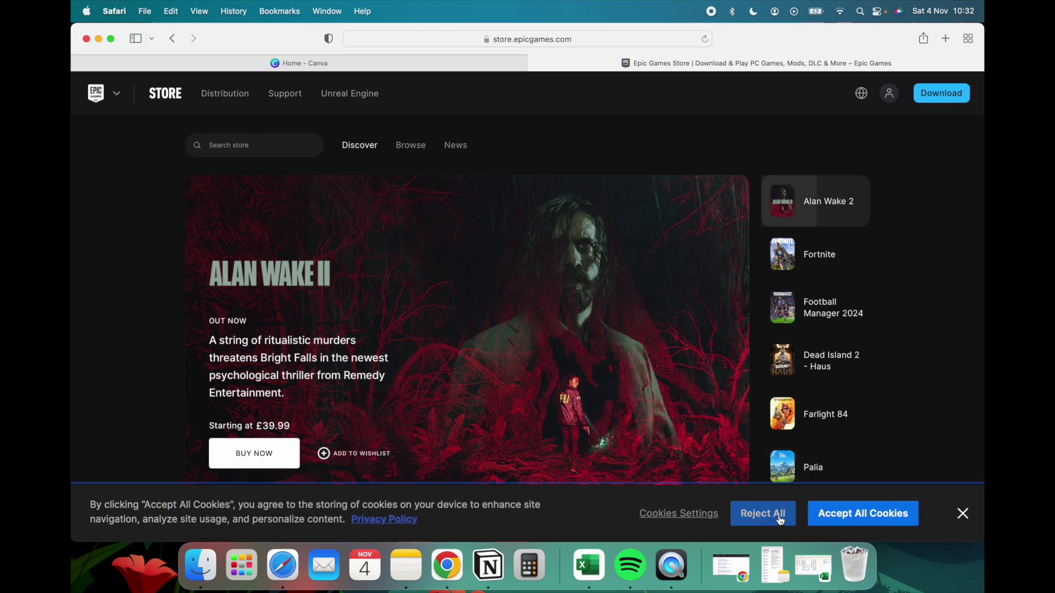
# Reject all cookies and allow the Epic Games Launcher installer to download from store.epicgames.com.
pyautogui.click(763, 513)
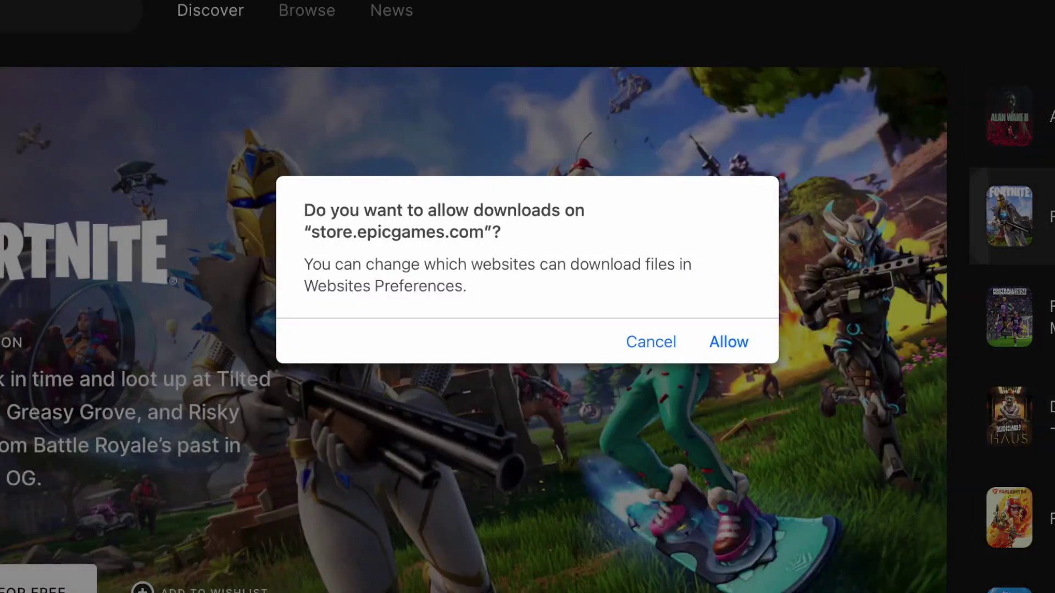
pyautogui.click(738, 350)
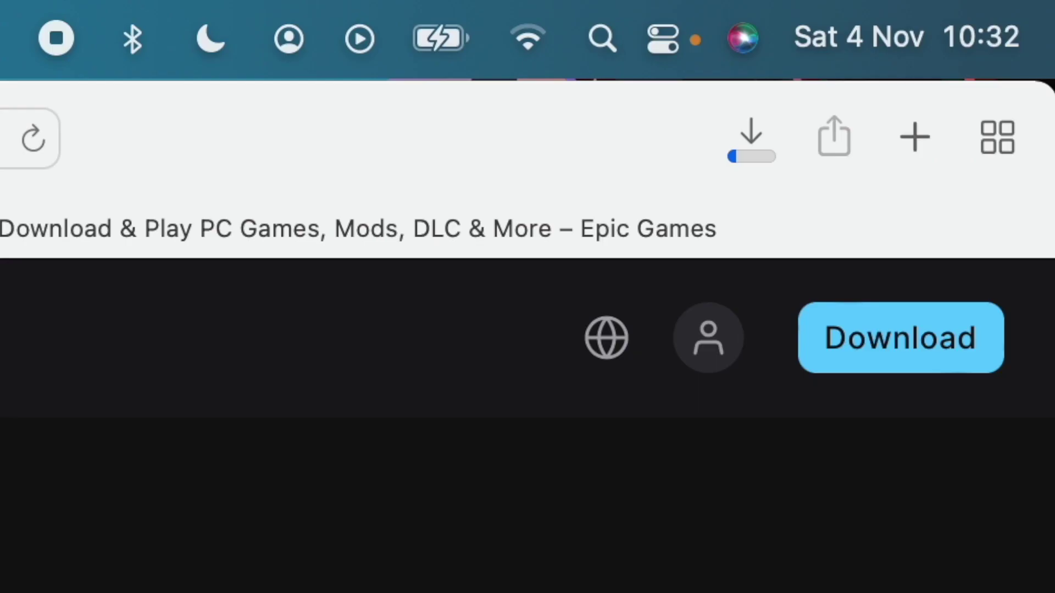
# Open the downloaded EpicInstaller-15.17.1.dmg and copy Epic Games Launcher into the Applications folder.
pyautogui.click(750, 144)
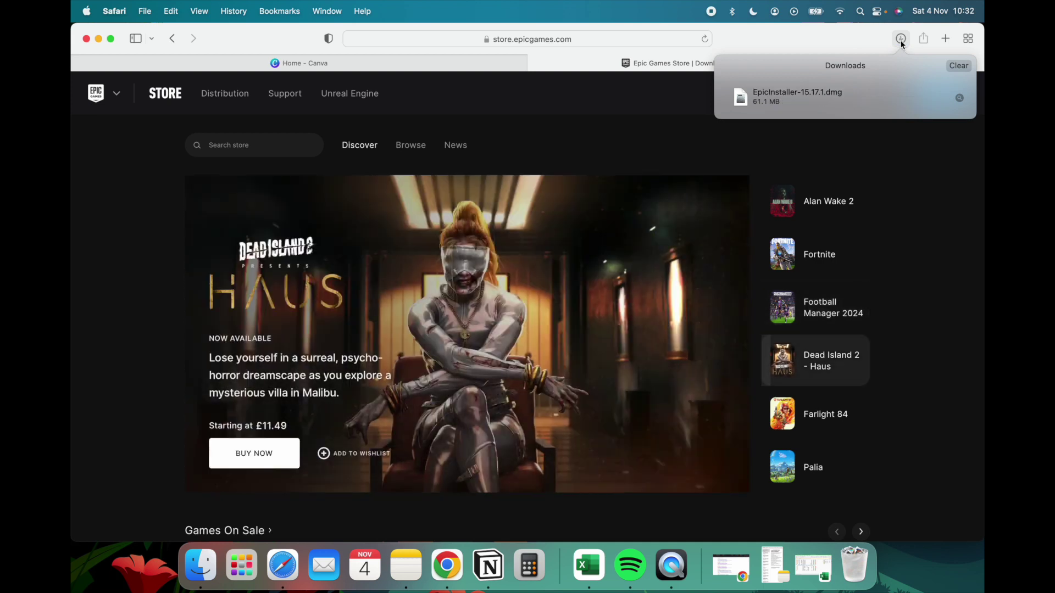
pyautogui.click(787, 102)
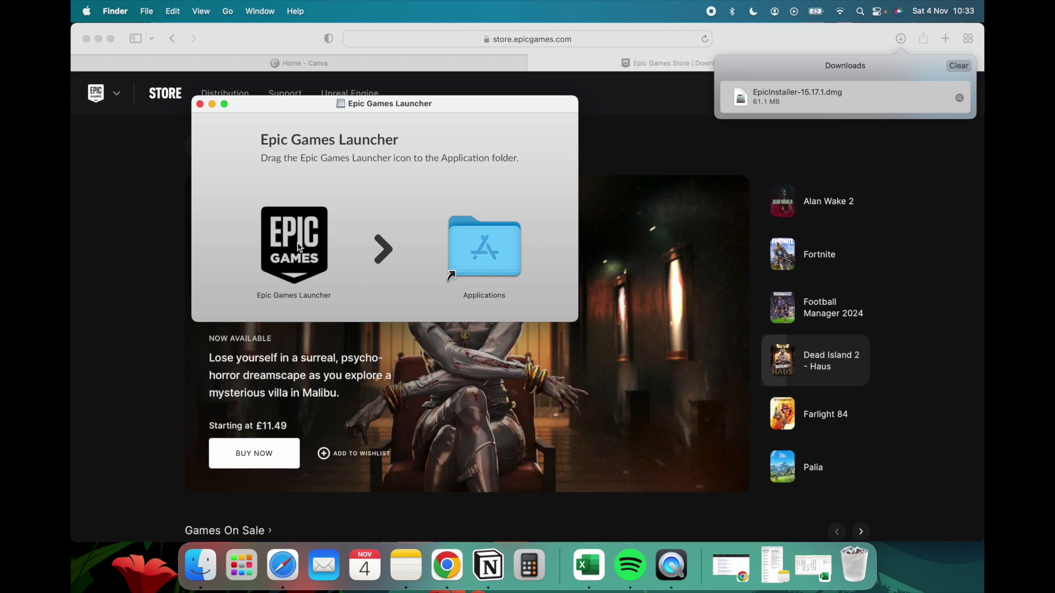
pyautogui.moveTo(285, 249); pyautogui.dragTo(449, 257)
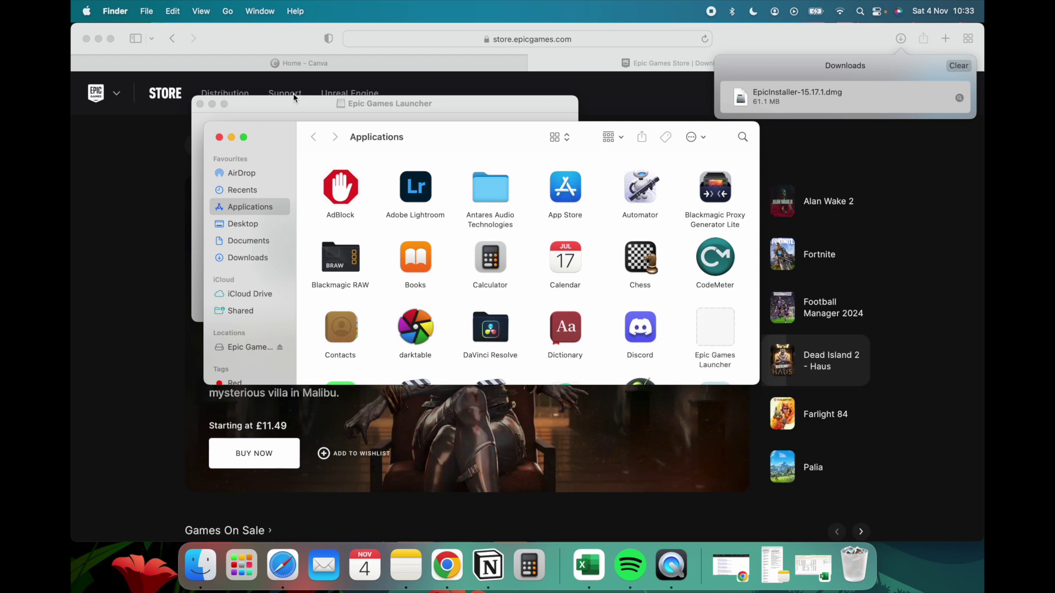
# Clear the desktop by minimizing the browser and installer windows and closing the Applications folder window.
pyautogui.click(282, 109)
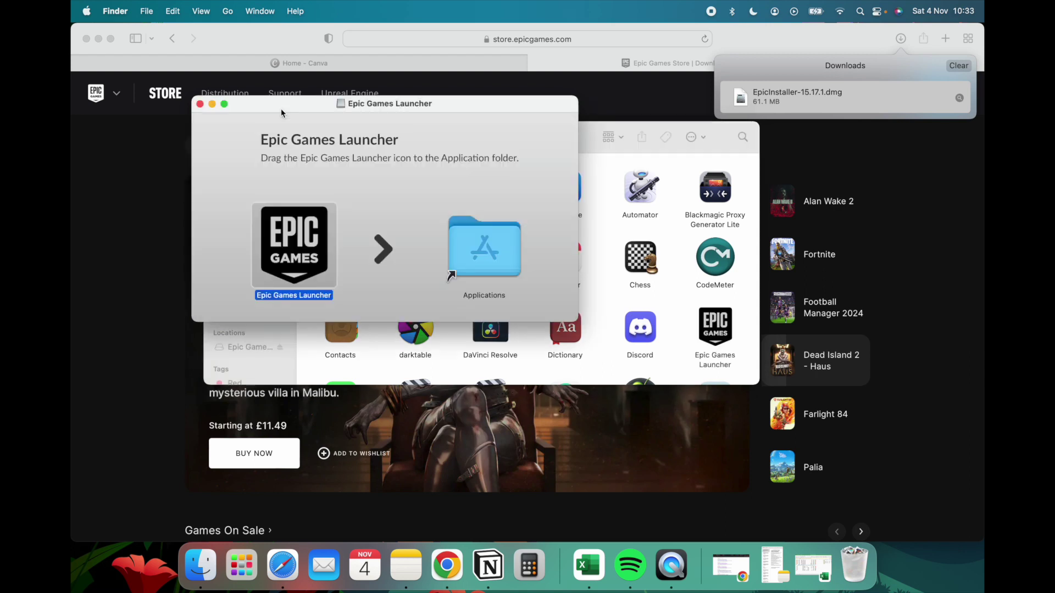
pyautogui.click(100, 39)
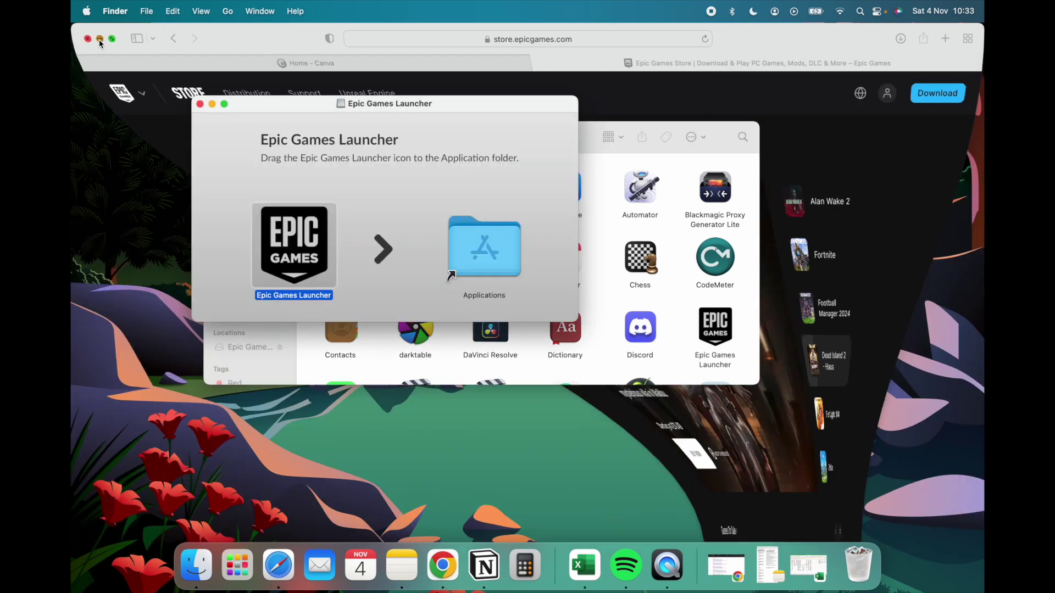
pyautogui.click(212, 105)
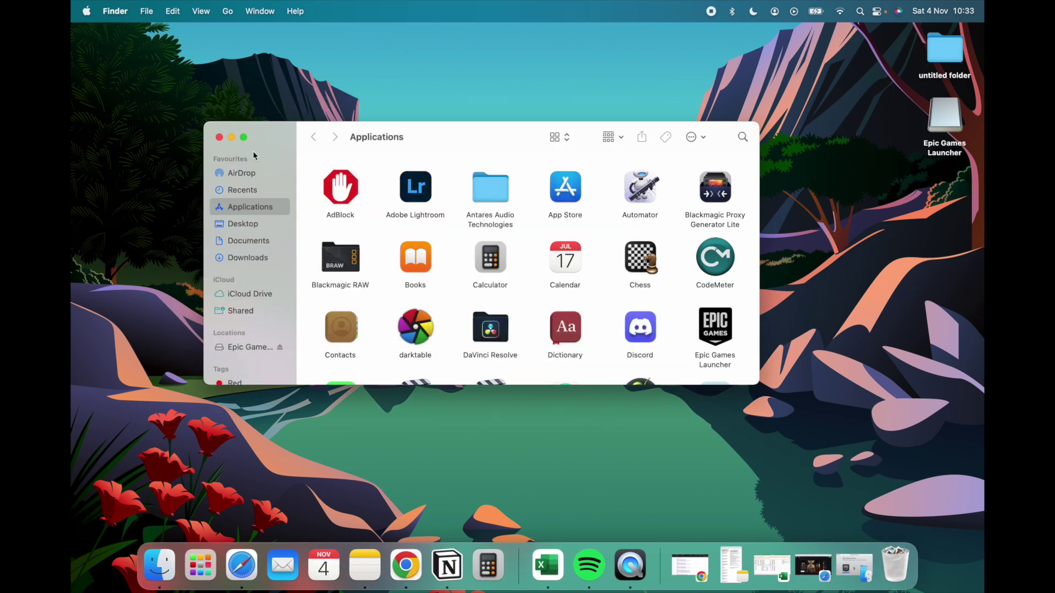
pyautogui.click(219, 138)
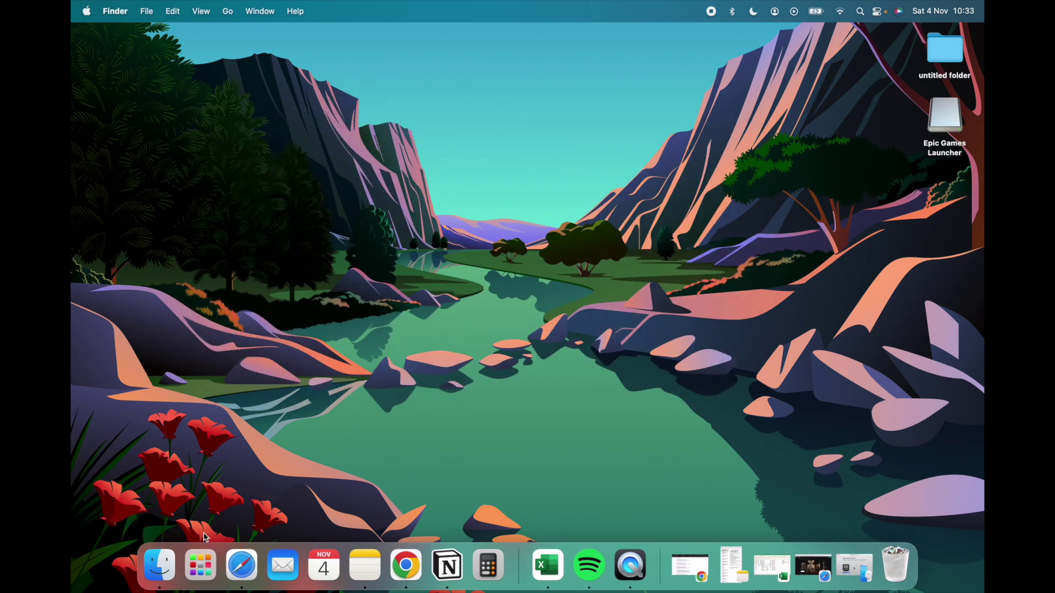
# Launch Epic Games Launcher from the installed apps, confirm opening it and grant it access to the Downloads folder.
pyautogui.click(201, 563)
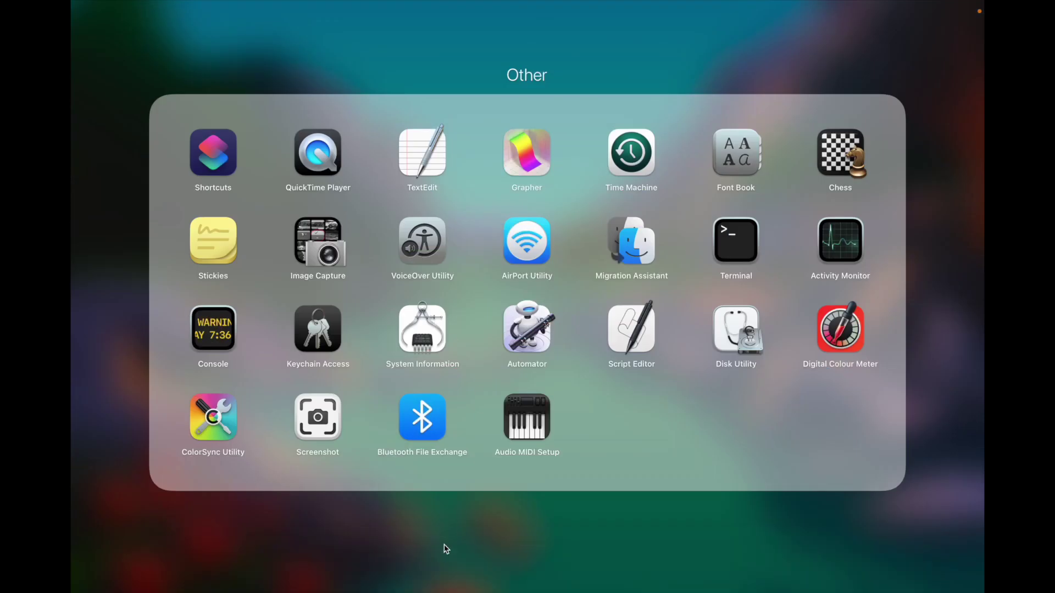
pyautogui.click(446, 550)
pyautogui.hscroll(3, 462, 320)
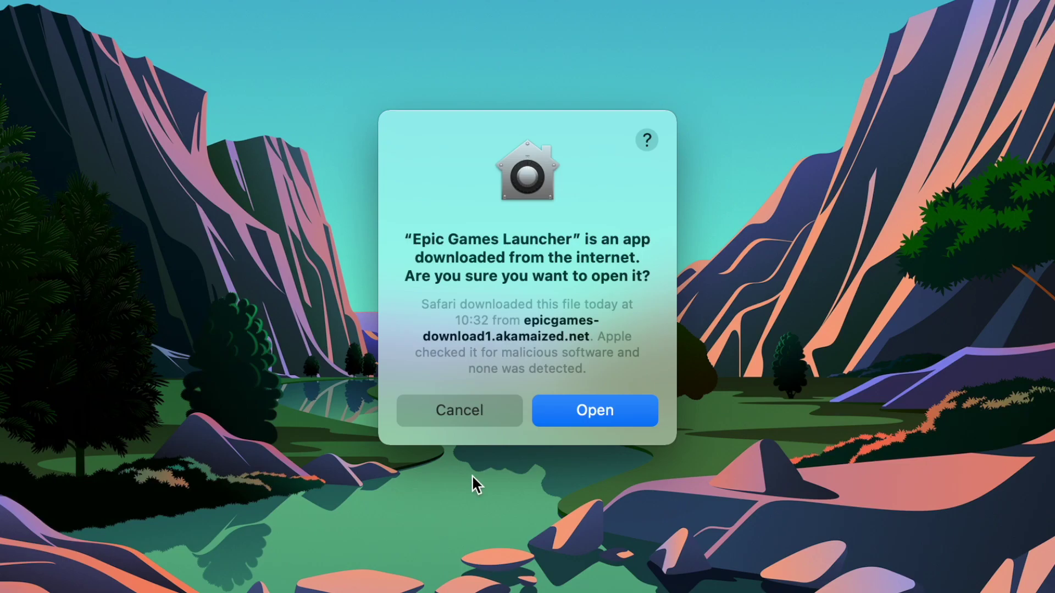
pyautogui.click(562, 411)
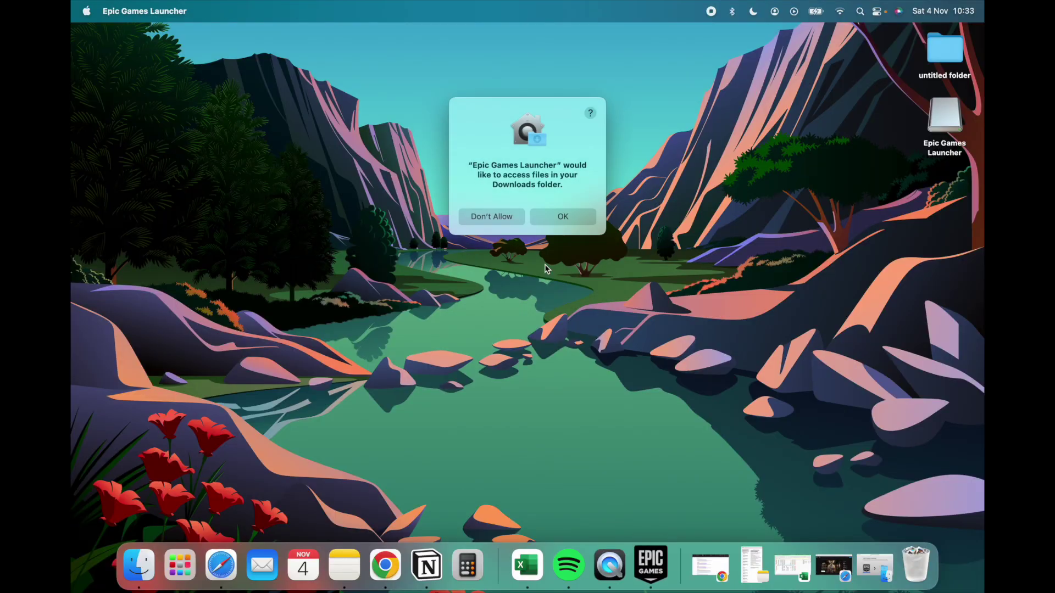
pyautogui.click(555, 214)
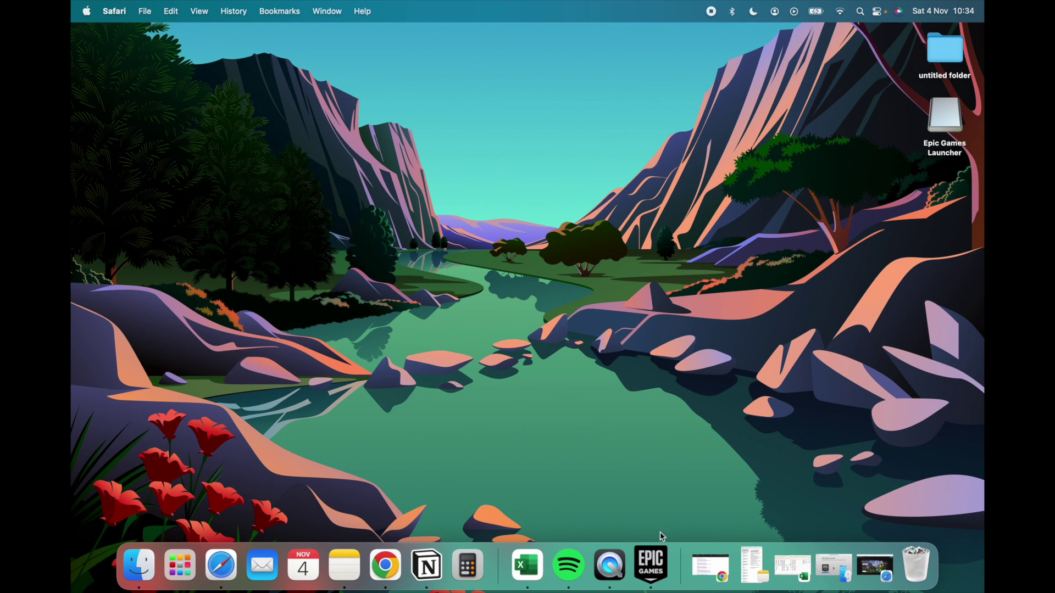
# Bring up the Epic Games Launcher sign-in window and examine its email field and alternative sign-in options.
pyautogui.click(651, 564)
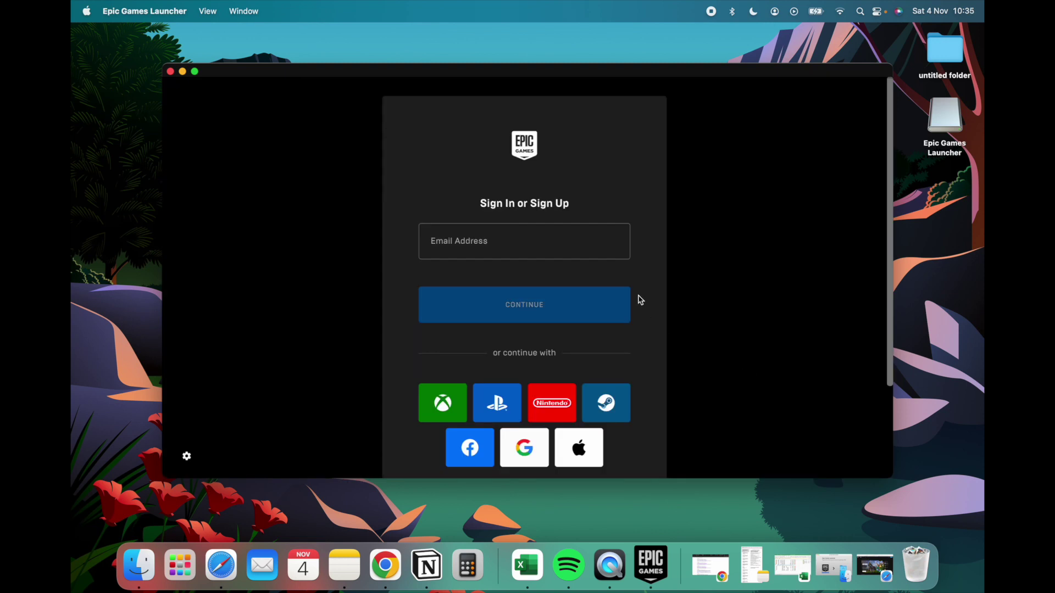
pyautogui.click(538, 243)
pyautogui.scroll(-3, 529, 341)
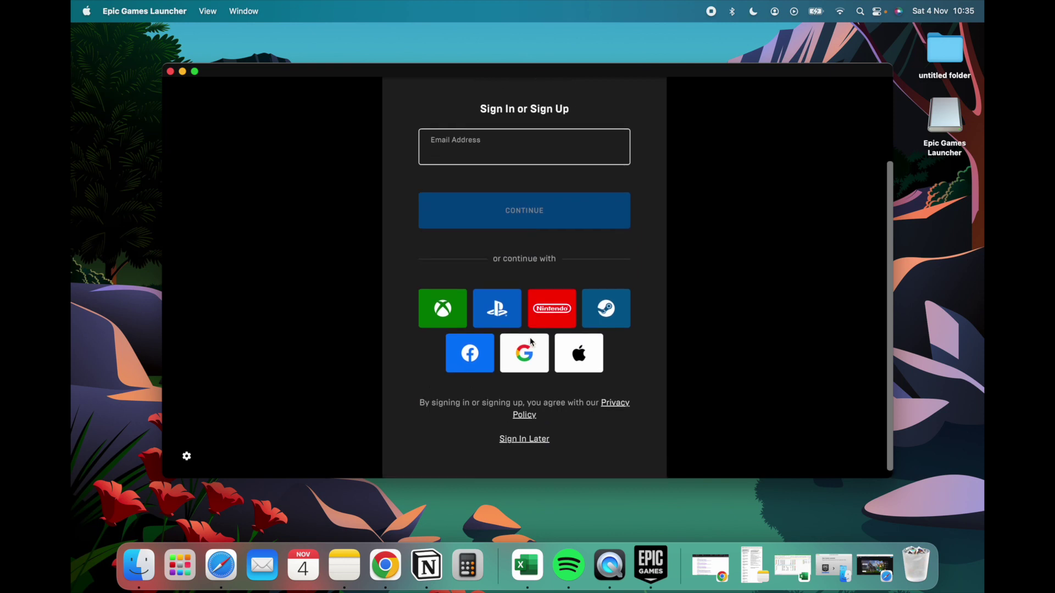
pyautogui.scroll(3, 531, 342)
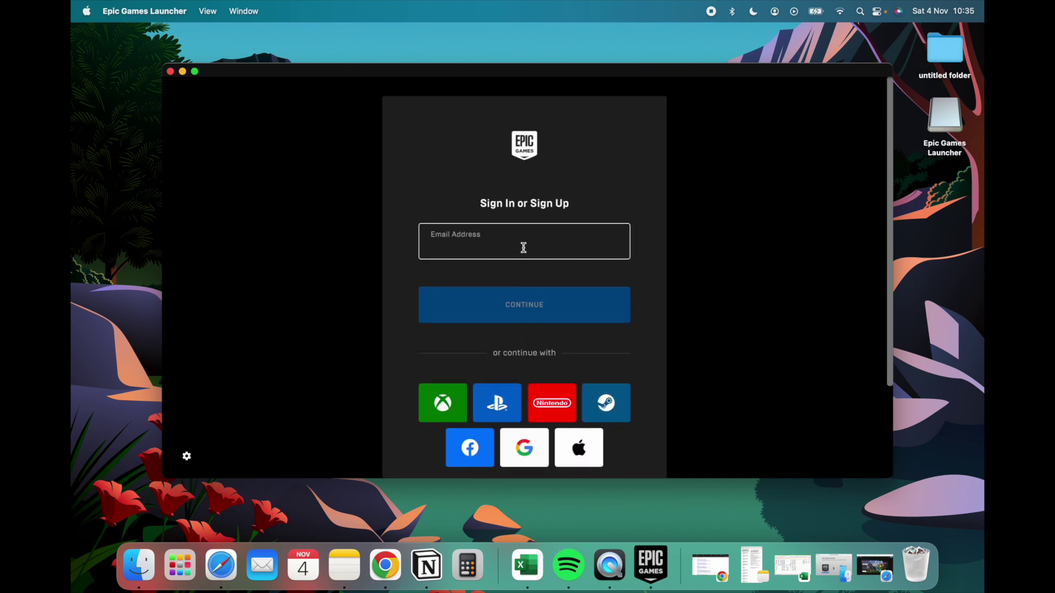
pyautogui.click(572, 305)
pyautogui.click(538, 242)
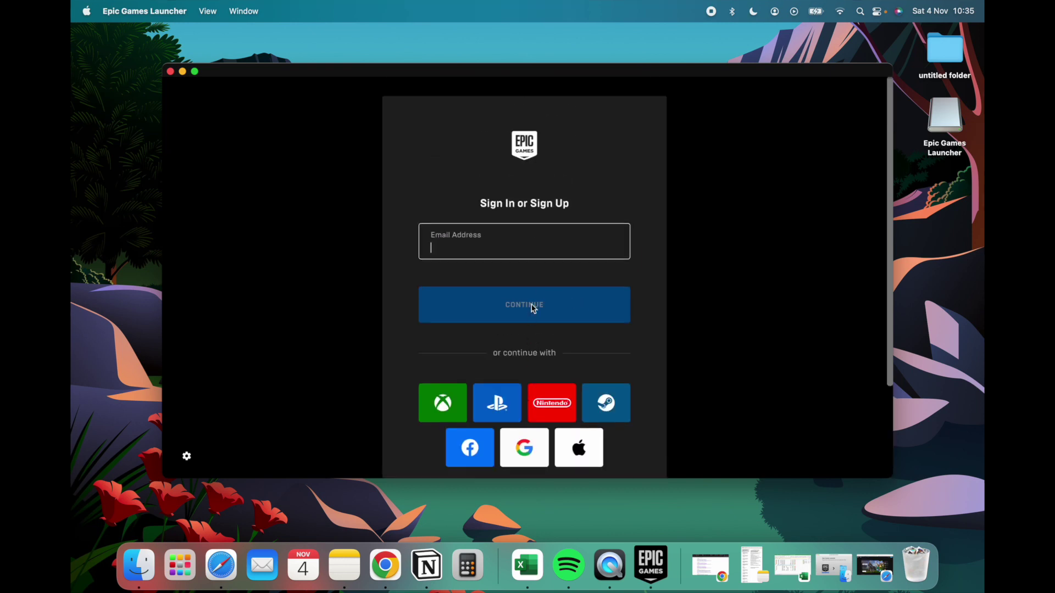
pyautogui.click(534, 306)
pyautogui.scroll(-3, 531, 342)
pyautogui.scroll(3, 532, 341)
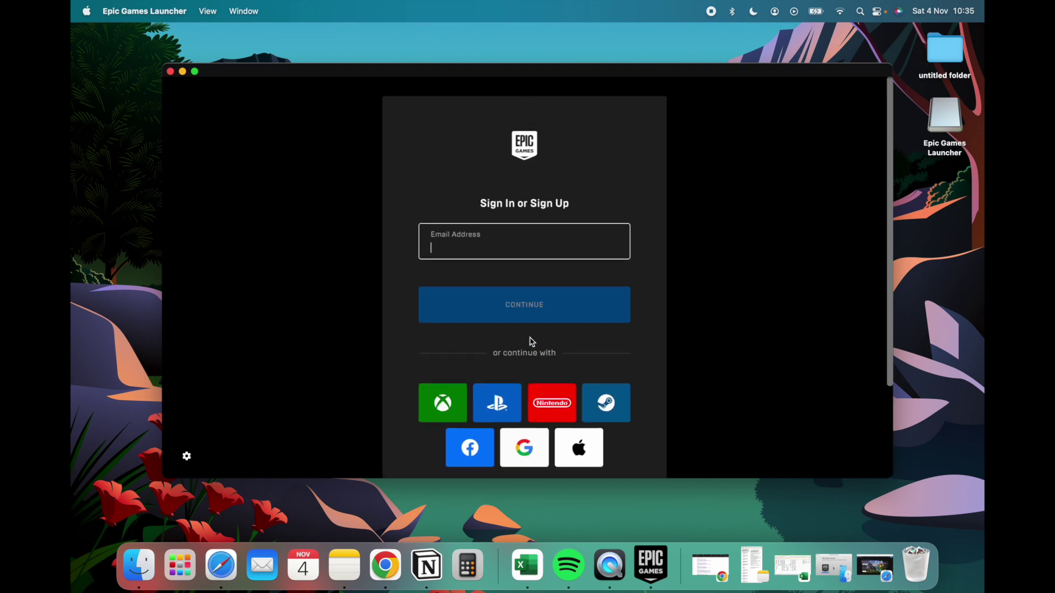
pyautogui.click(572, 306)
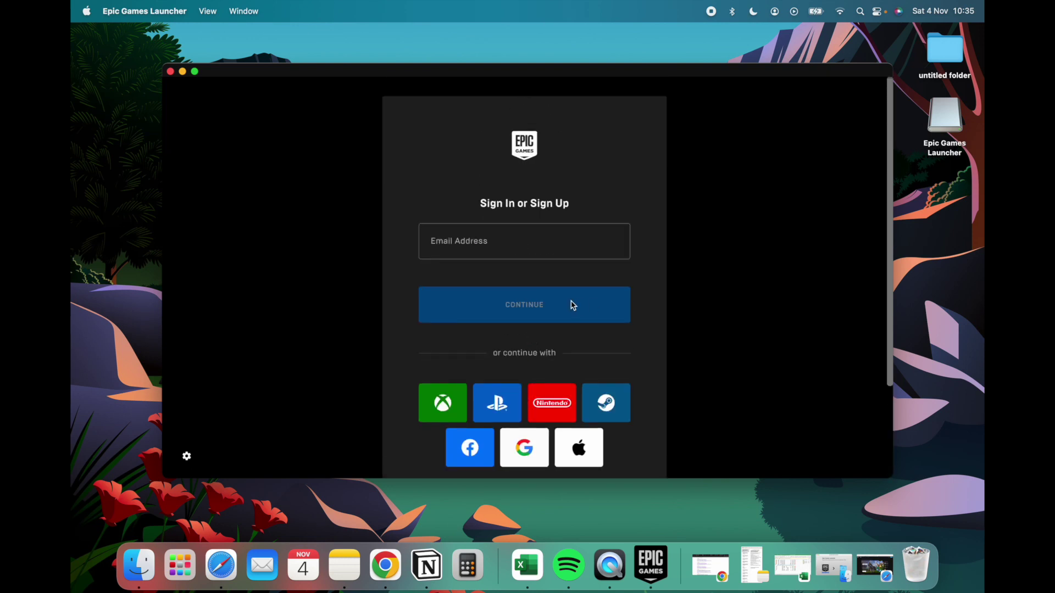
pyautogui.click(538, 242)
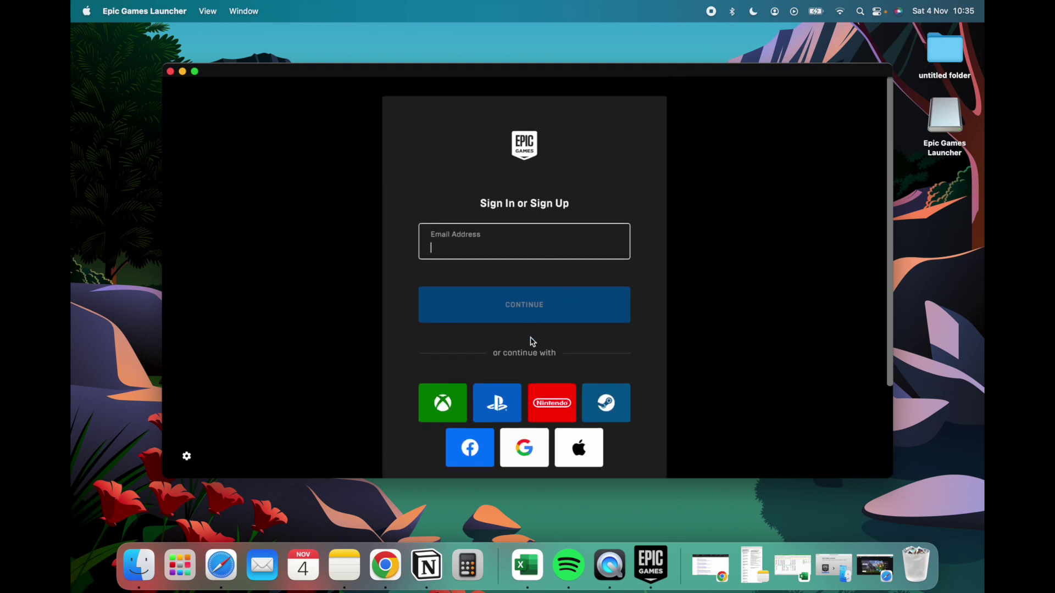
pyautogui.scroll(-3, 531, 341)
pyautogui.scroll(3, 532, 342)
pyautogui.click(572, 306)
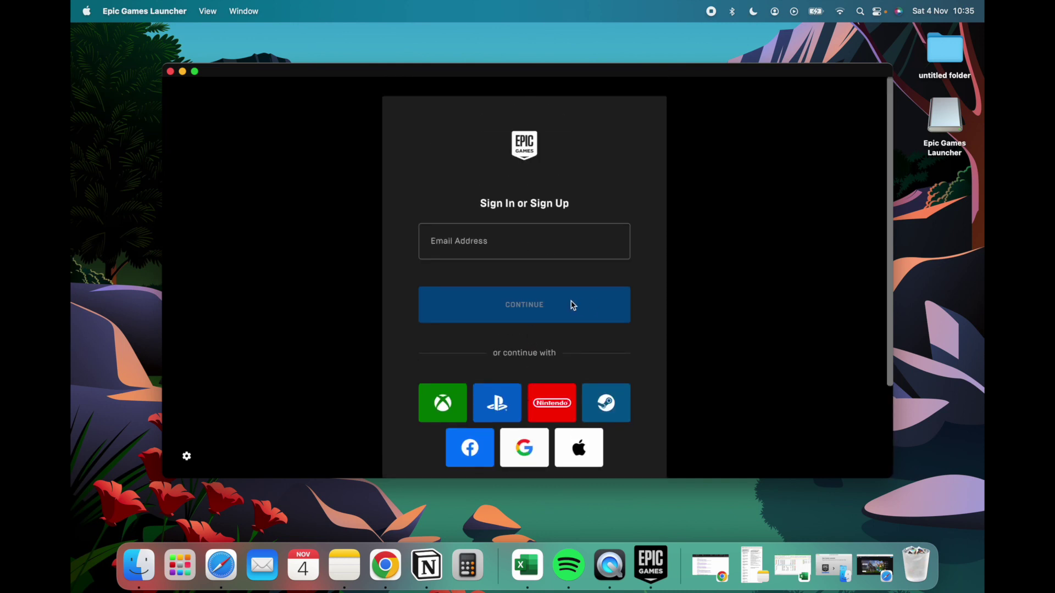
pyautogui.click(538, 243)
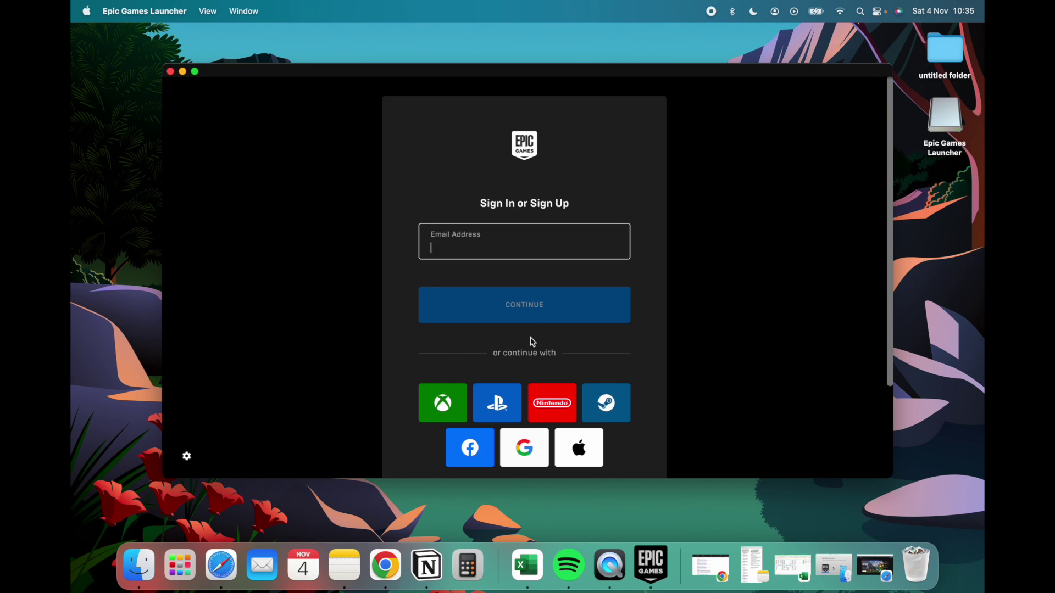
pyautogui.scroll(-3, 532, 341)
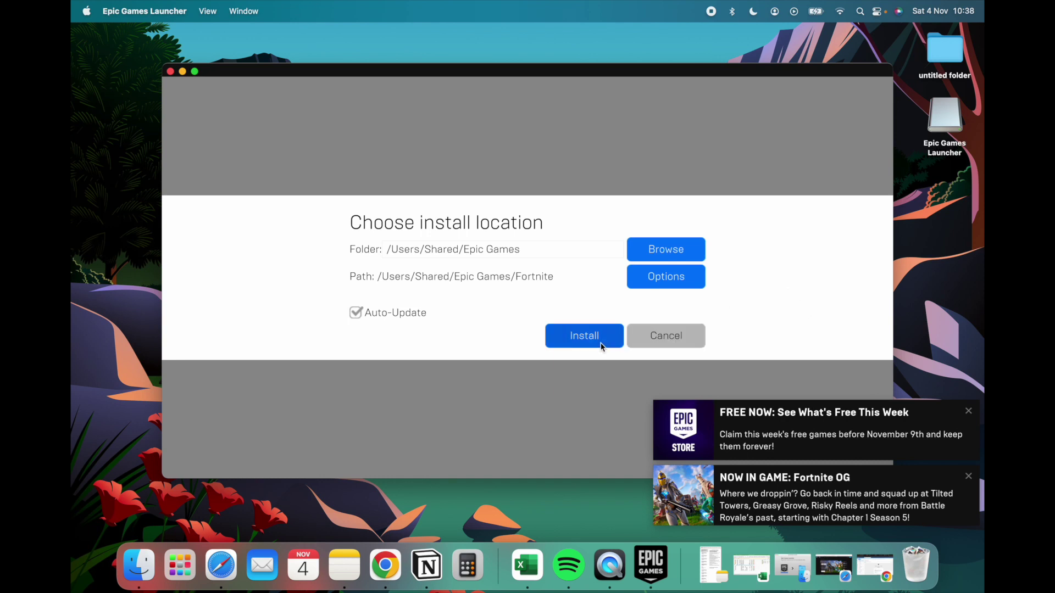
# Install Fortnite in the default /Users/Shared/Epic Games folder with Auto-Update on, and dismiss the two promotional notifications.
pyautogui.click(584, 336)
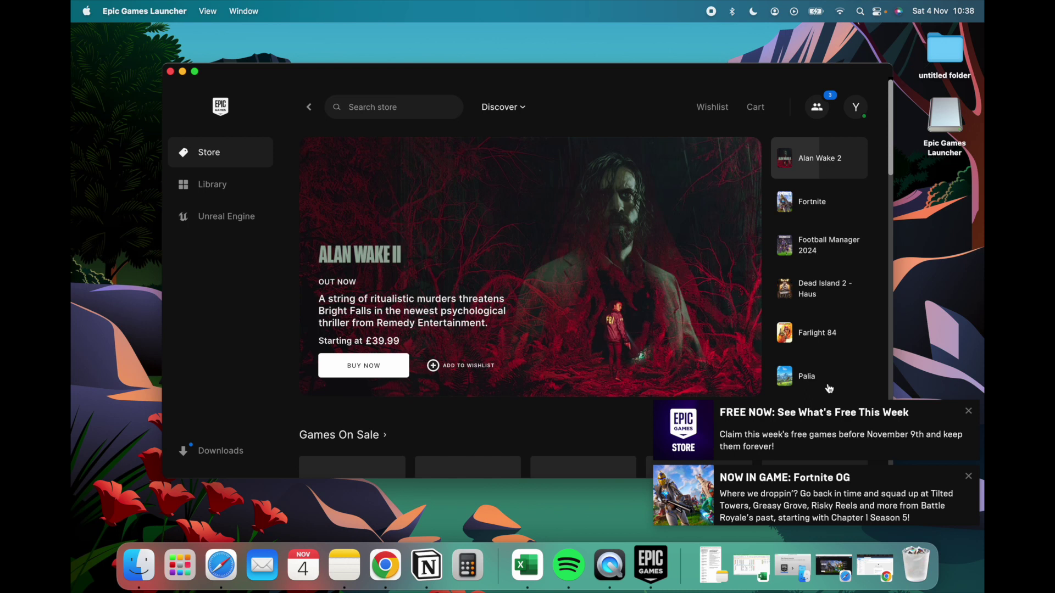
pyautogui.click(968, 411)
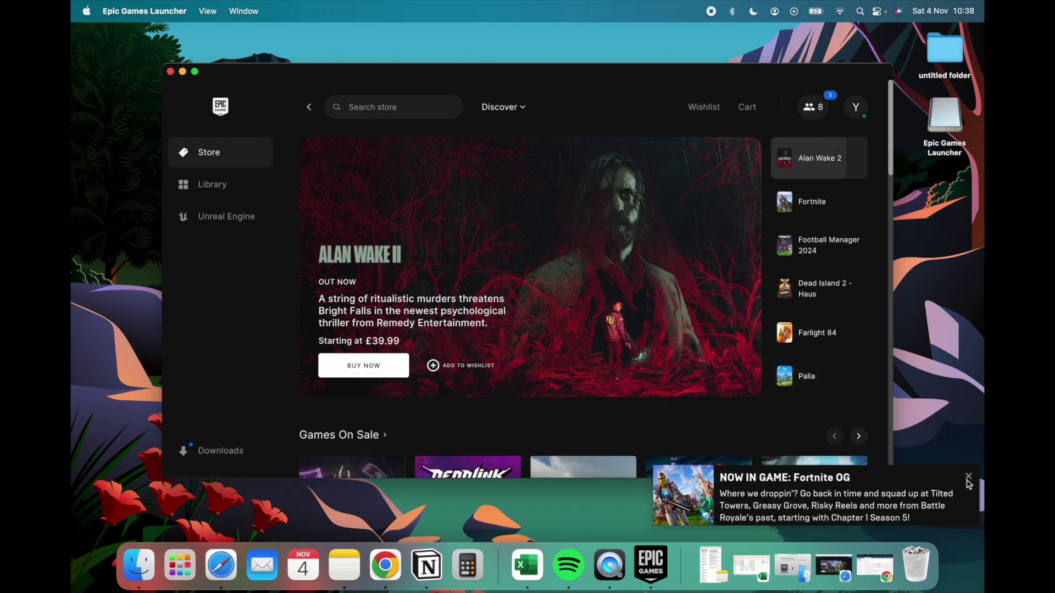
pyautogui.click(970, 477)
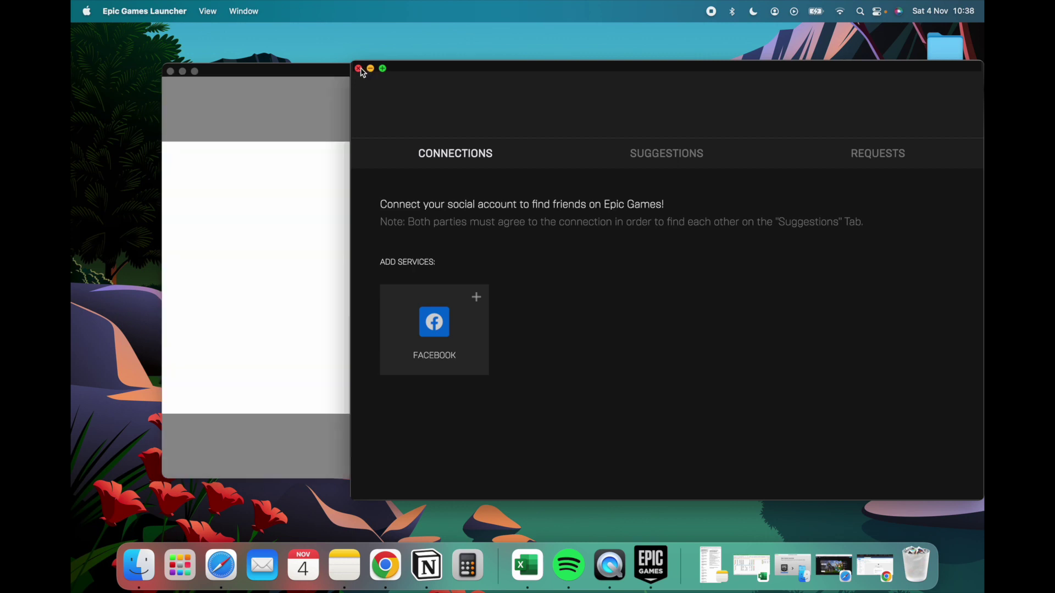
# Close the social account connections window and dismiss the Install Failed notice.
pyautogui.click(359, 69)
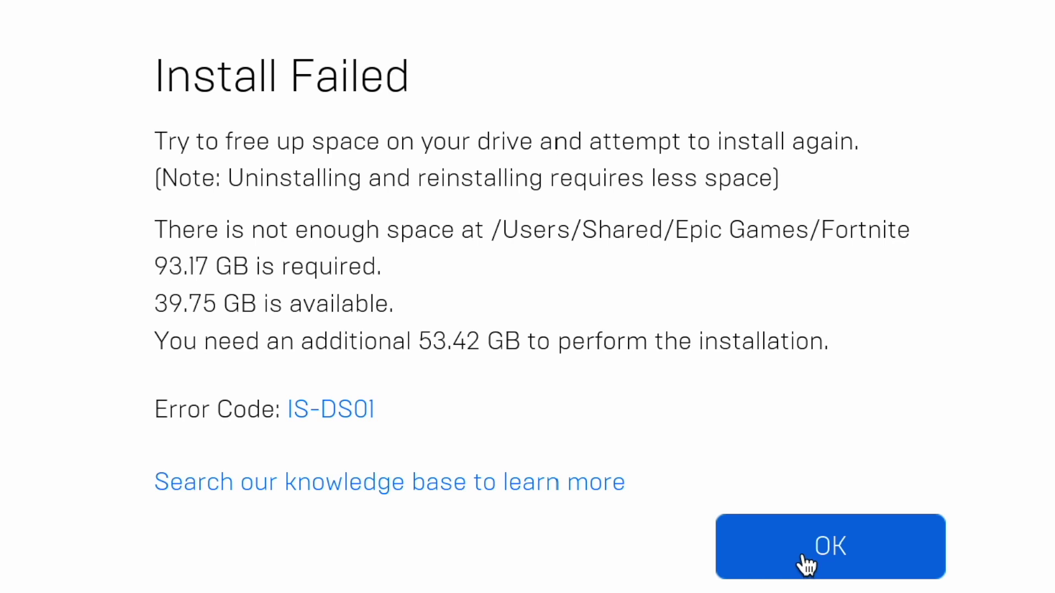
pyautogui.click(806, 563)
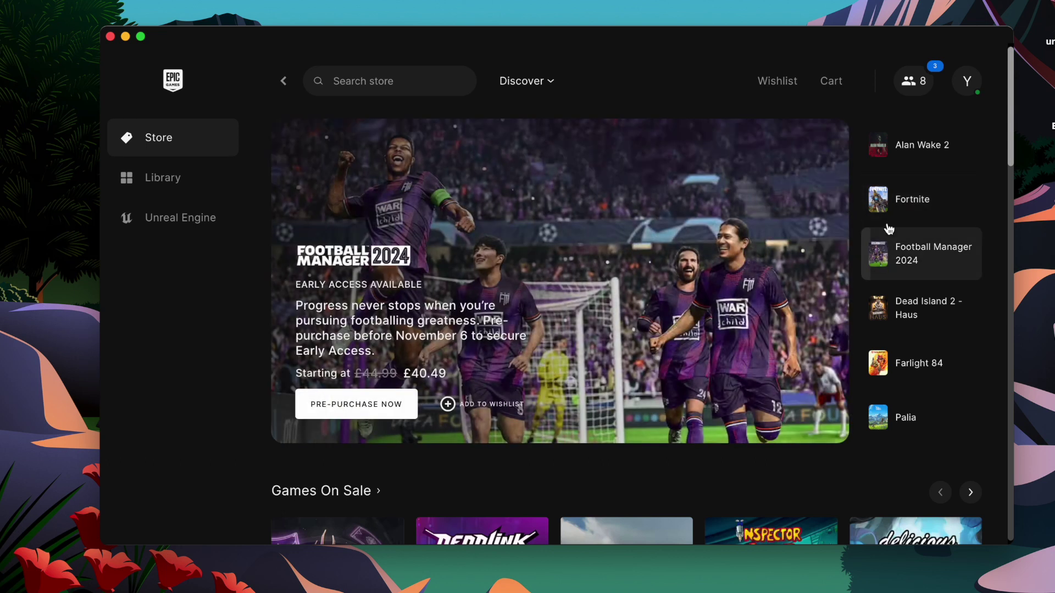
# Open Fortnite's page from the featured games in the store and go to its entry in the library.
pyautogui.click(908, 216)
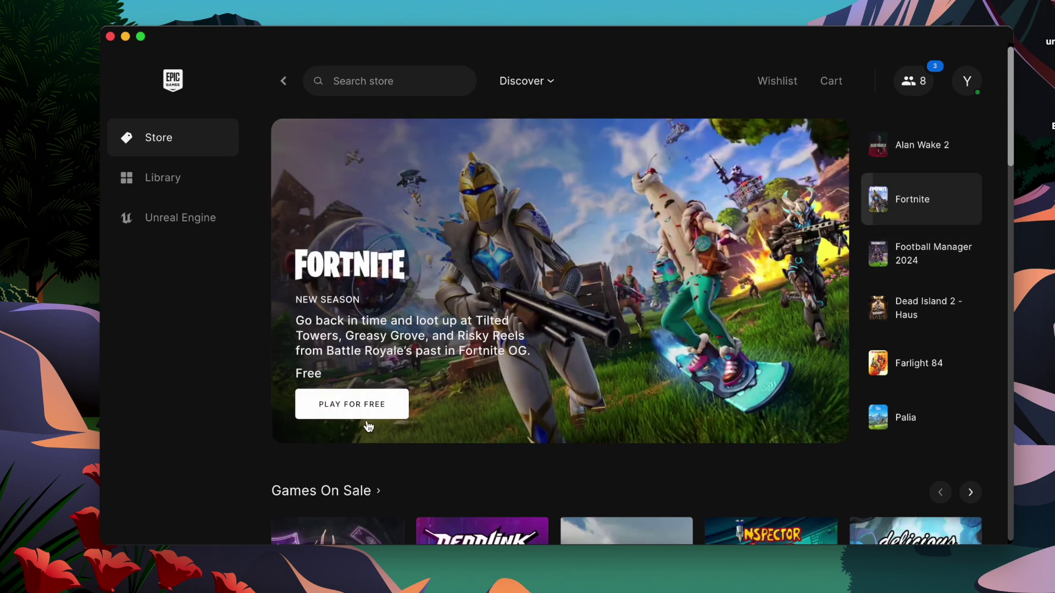
pyautogui.click(360, 424)
pyautogui.scroll(-3, 717, 365)
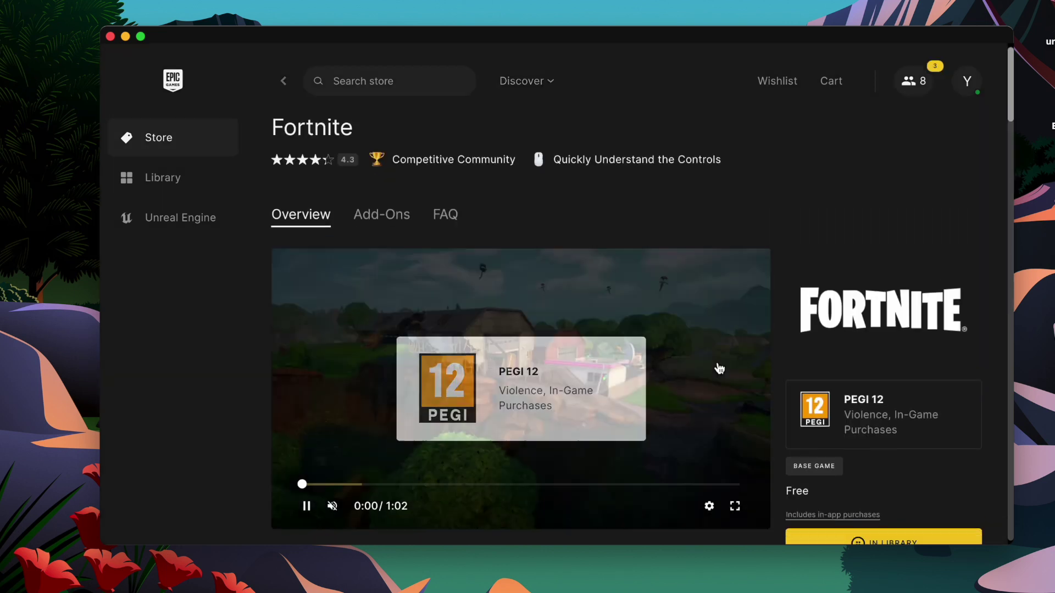
pyautogui.click(875, 452)
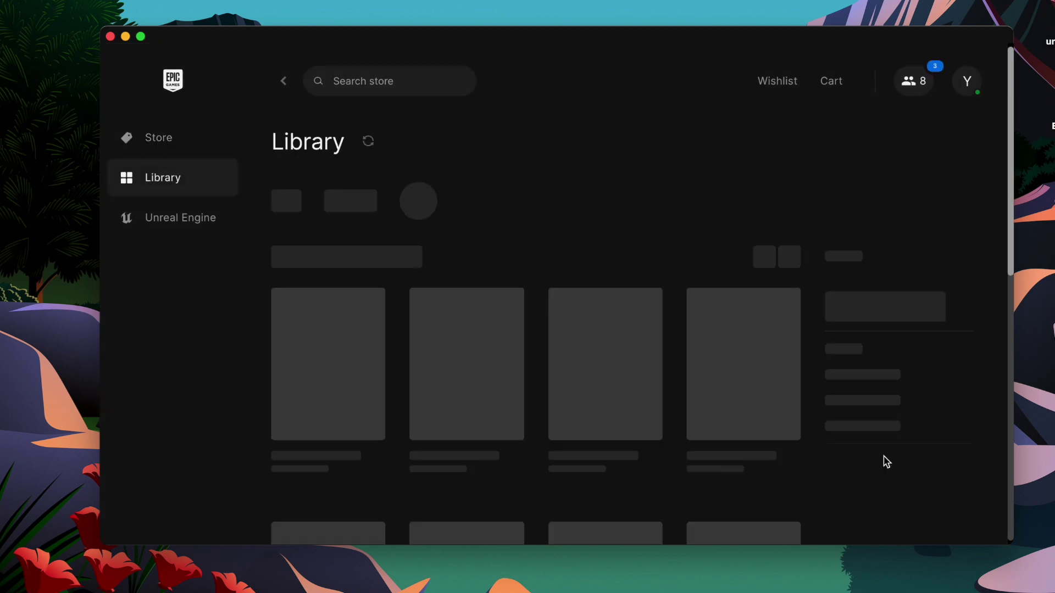
# Try to install Fortnite from the library in the /Users/Shared/Epic Games folder with Auto-Update on.
pyautogui.scroll(-3, 572, 419)
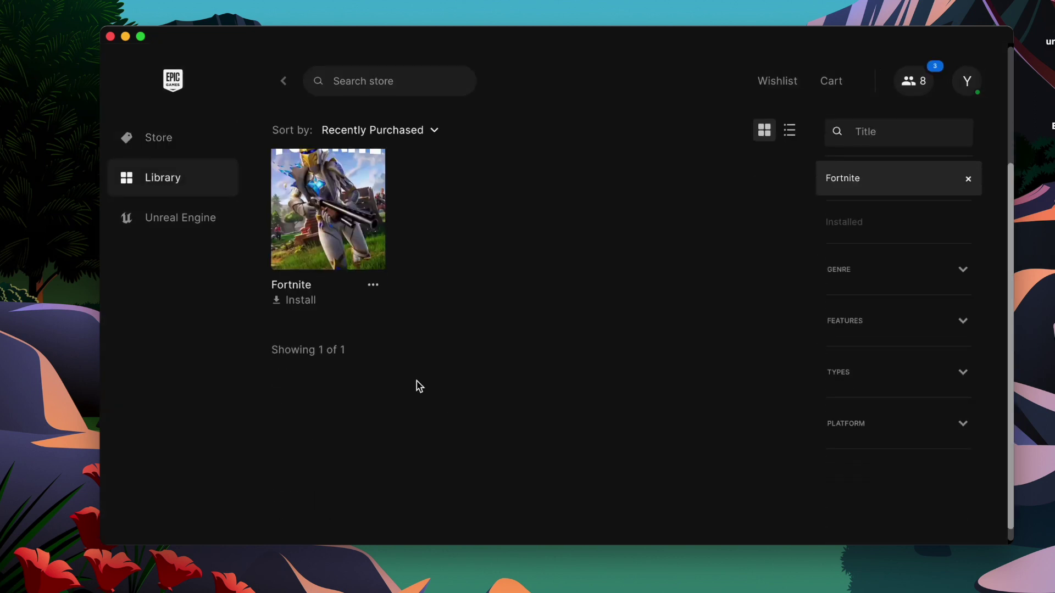
pyautogui.scroll(3, 421, 386)
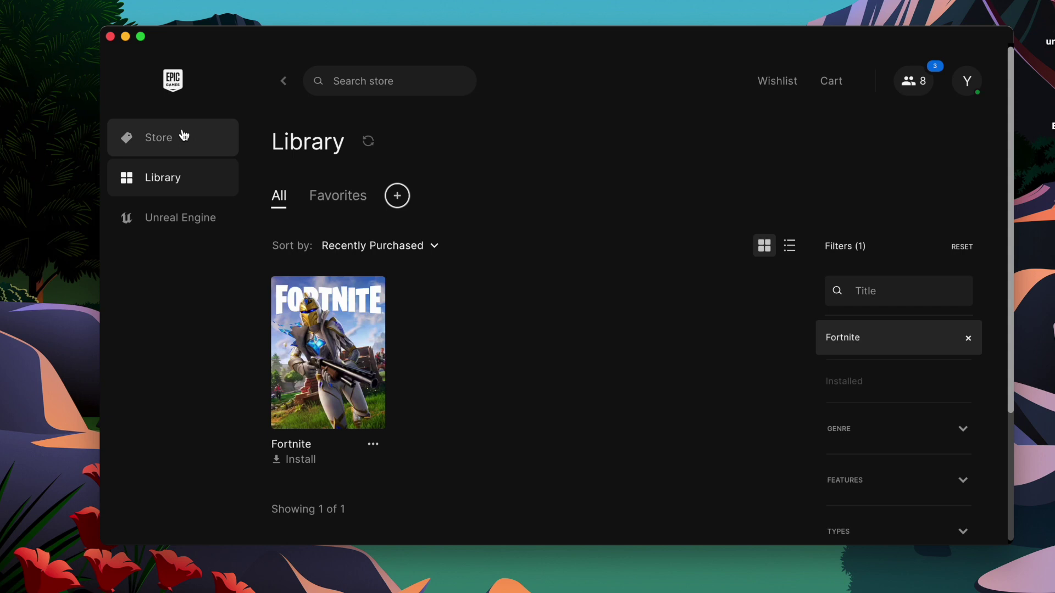
pyautogui.click(291, 458)
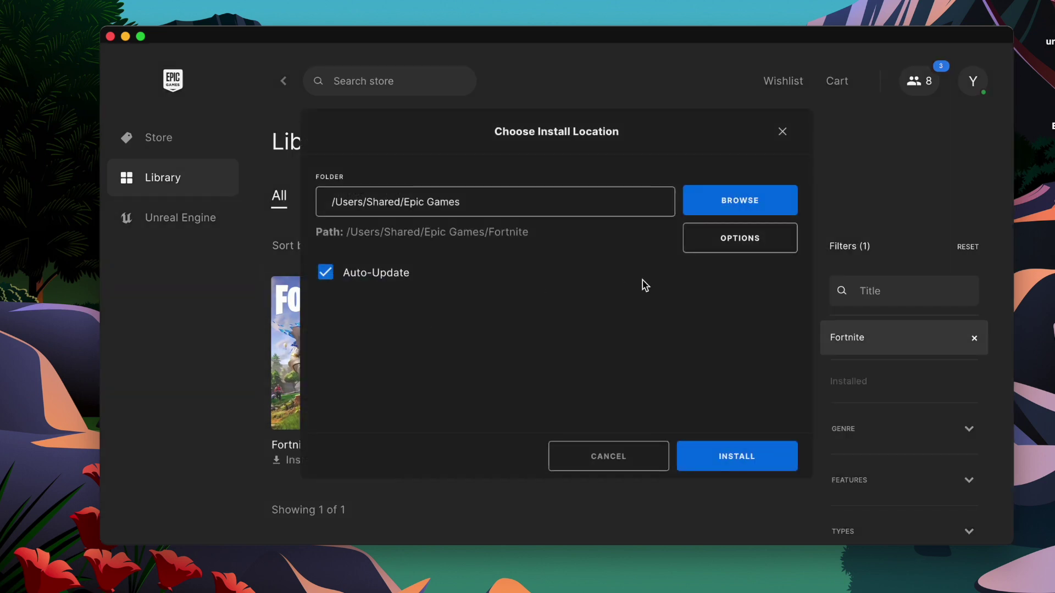
pyautogui.click(743, 447)
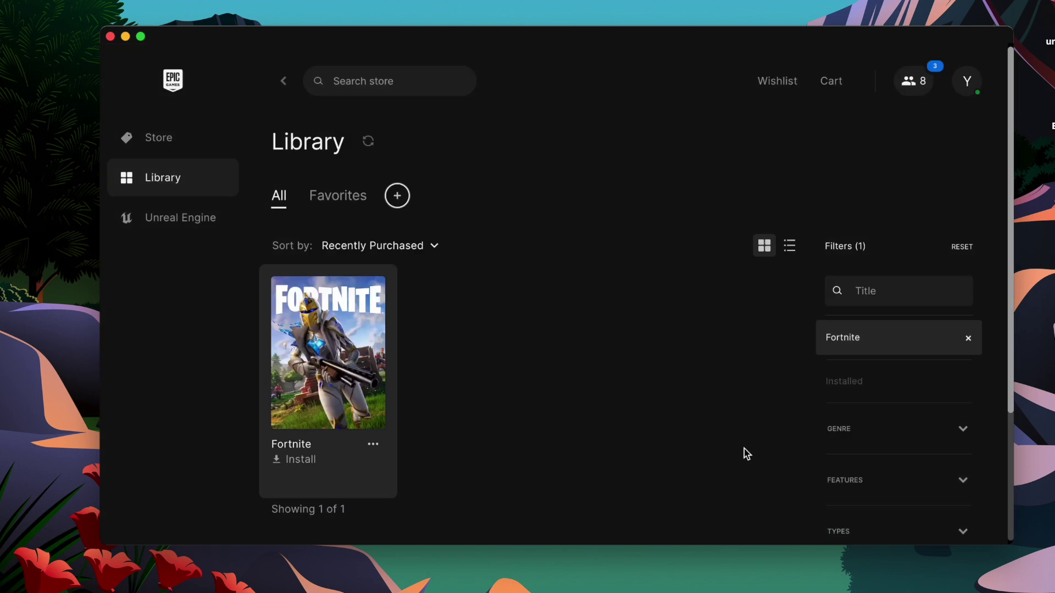